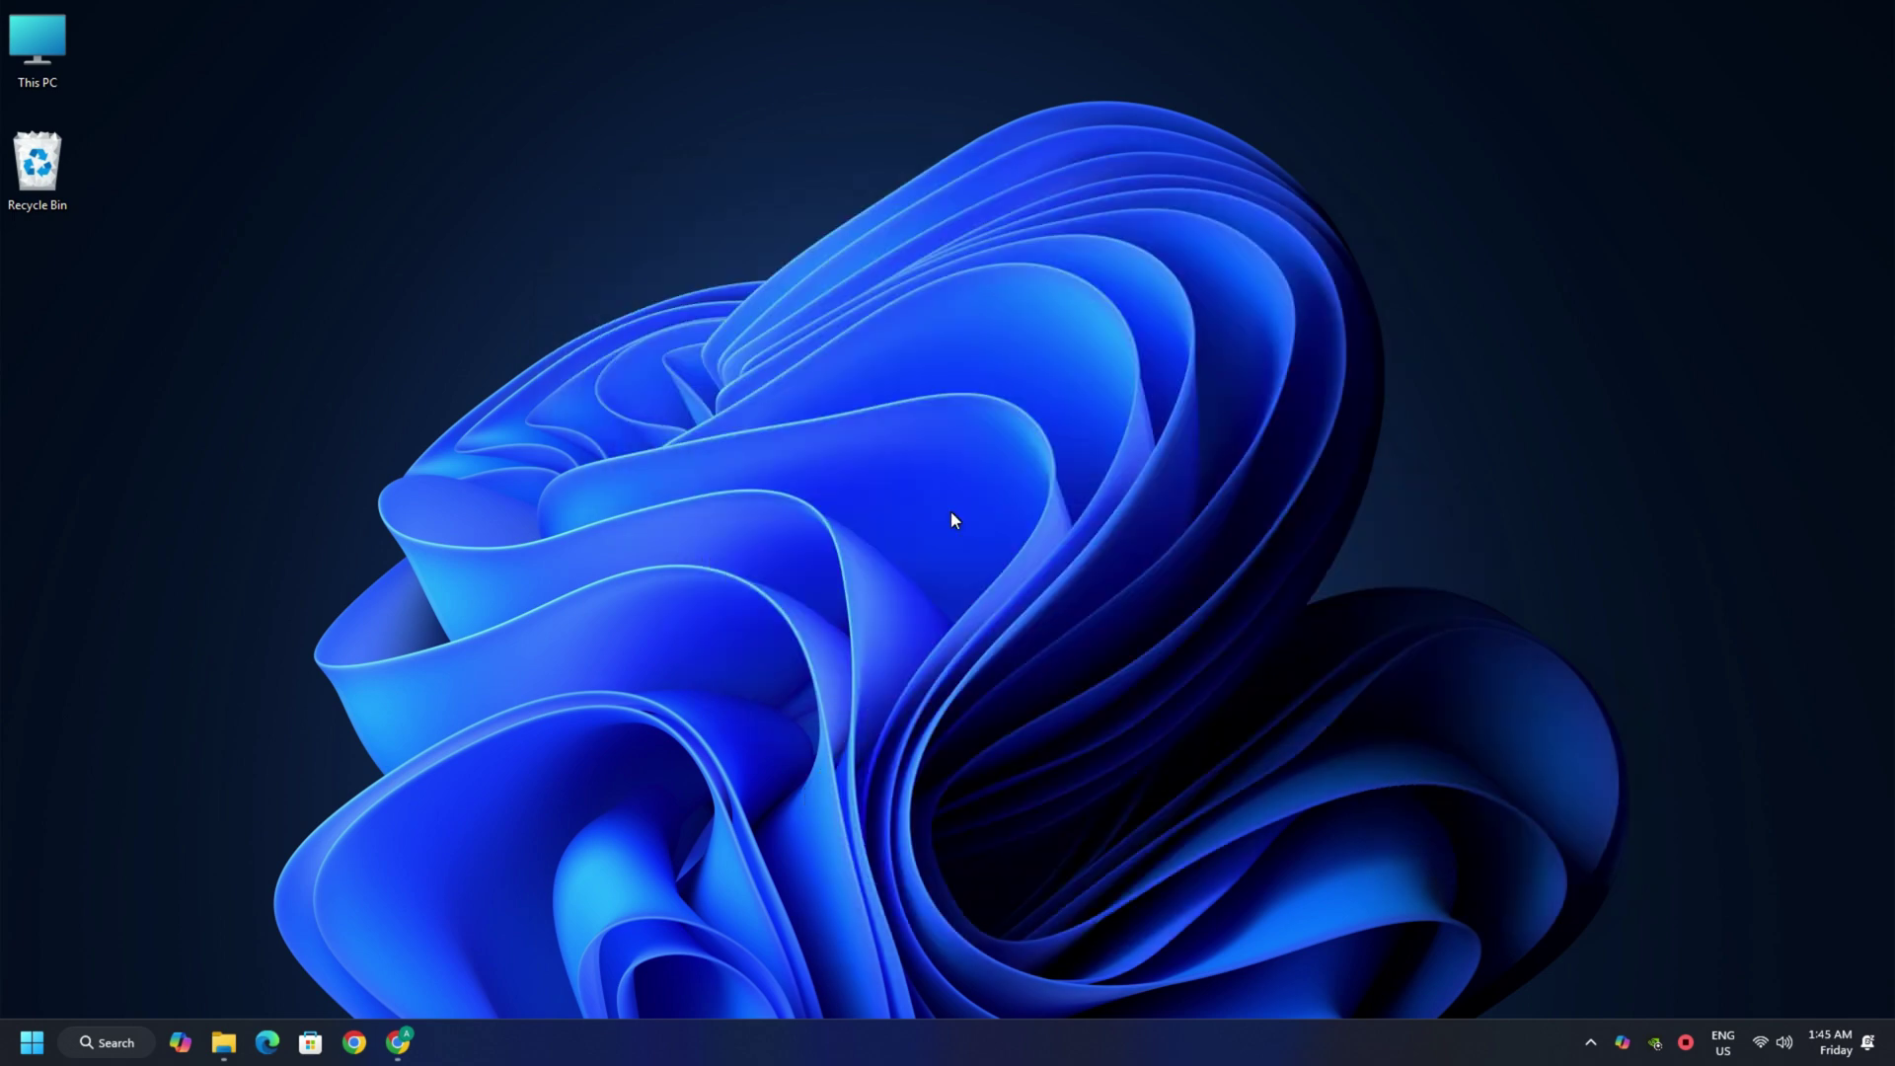
# Open the Other trouble-shooters list under System > Troubleshoot in Settings to find Camera.
pyautogui.press('super+i')
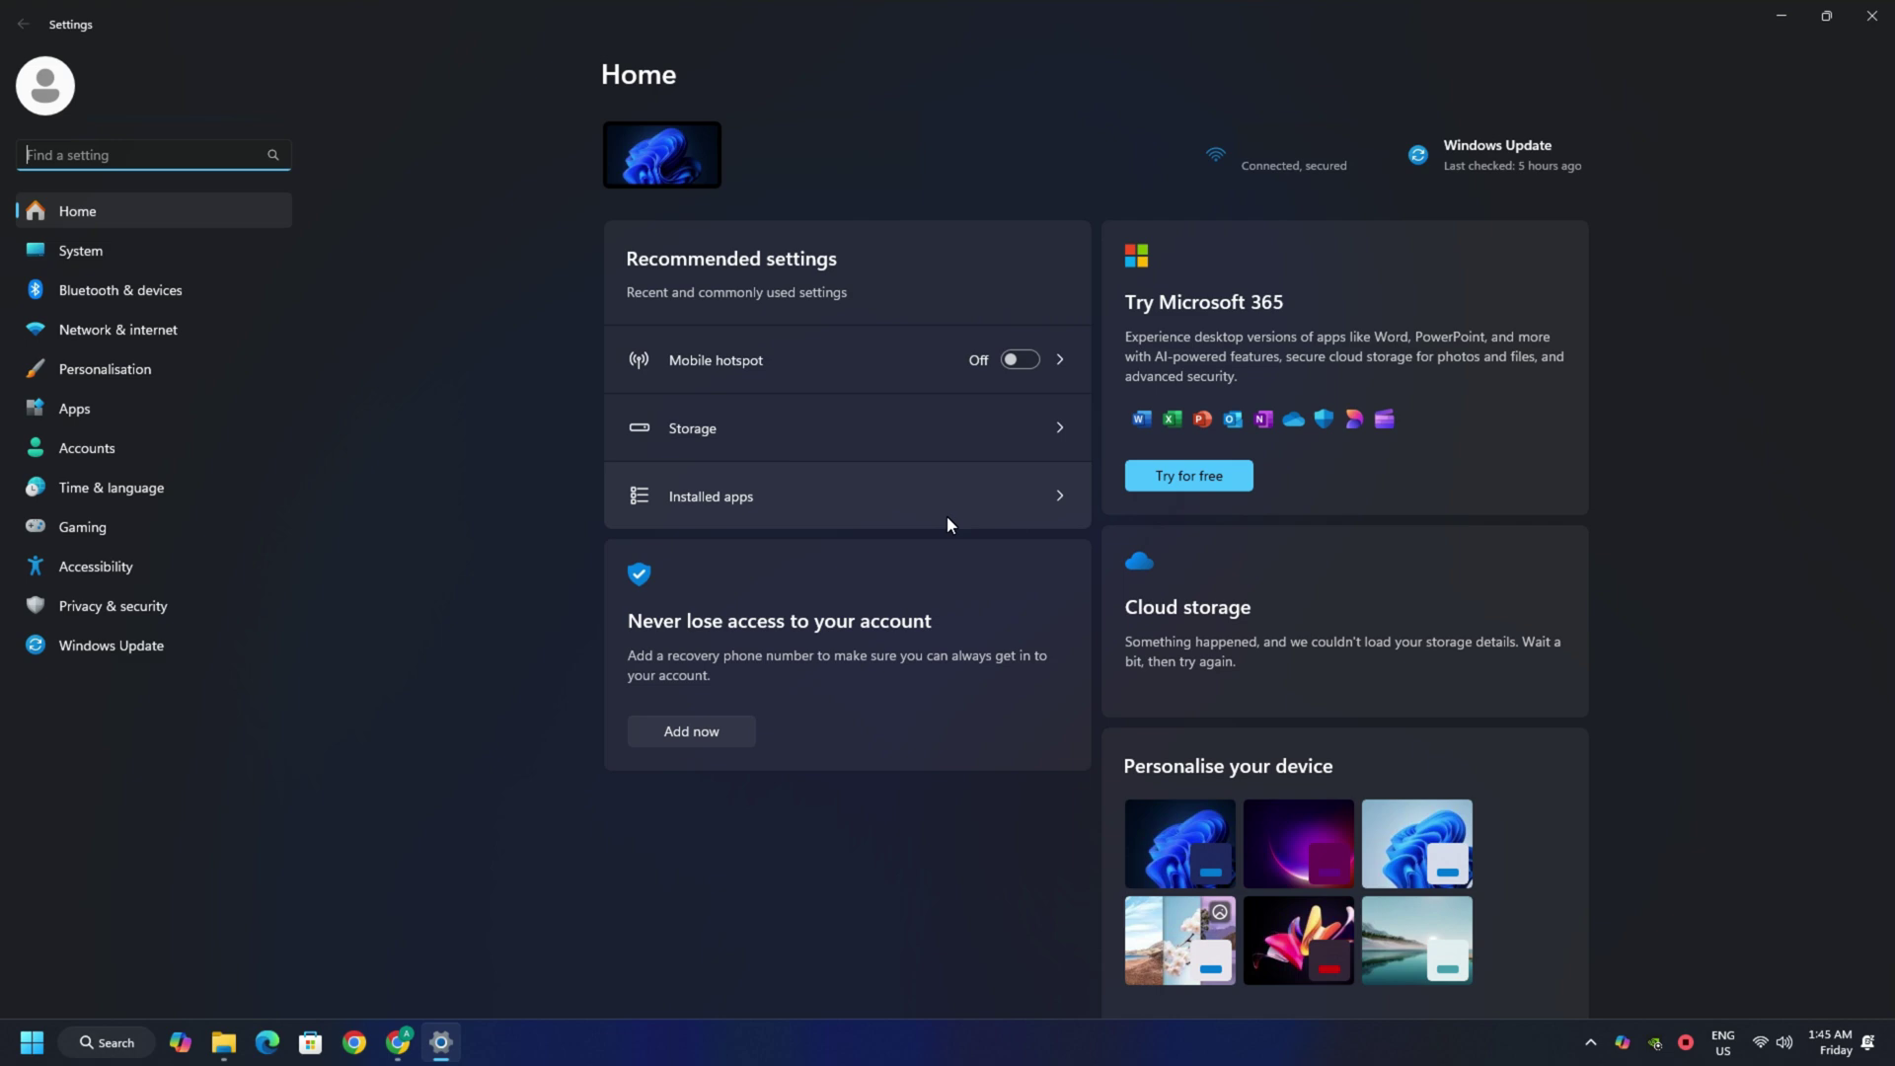
pyautogui.click(144, 251)
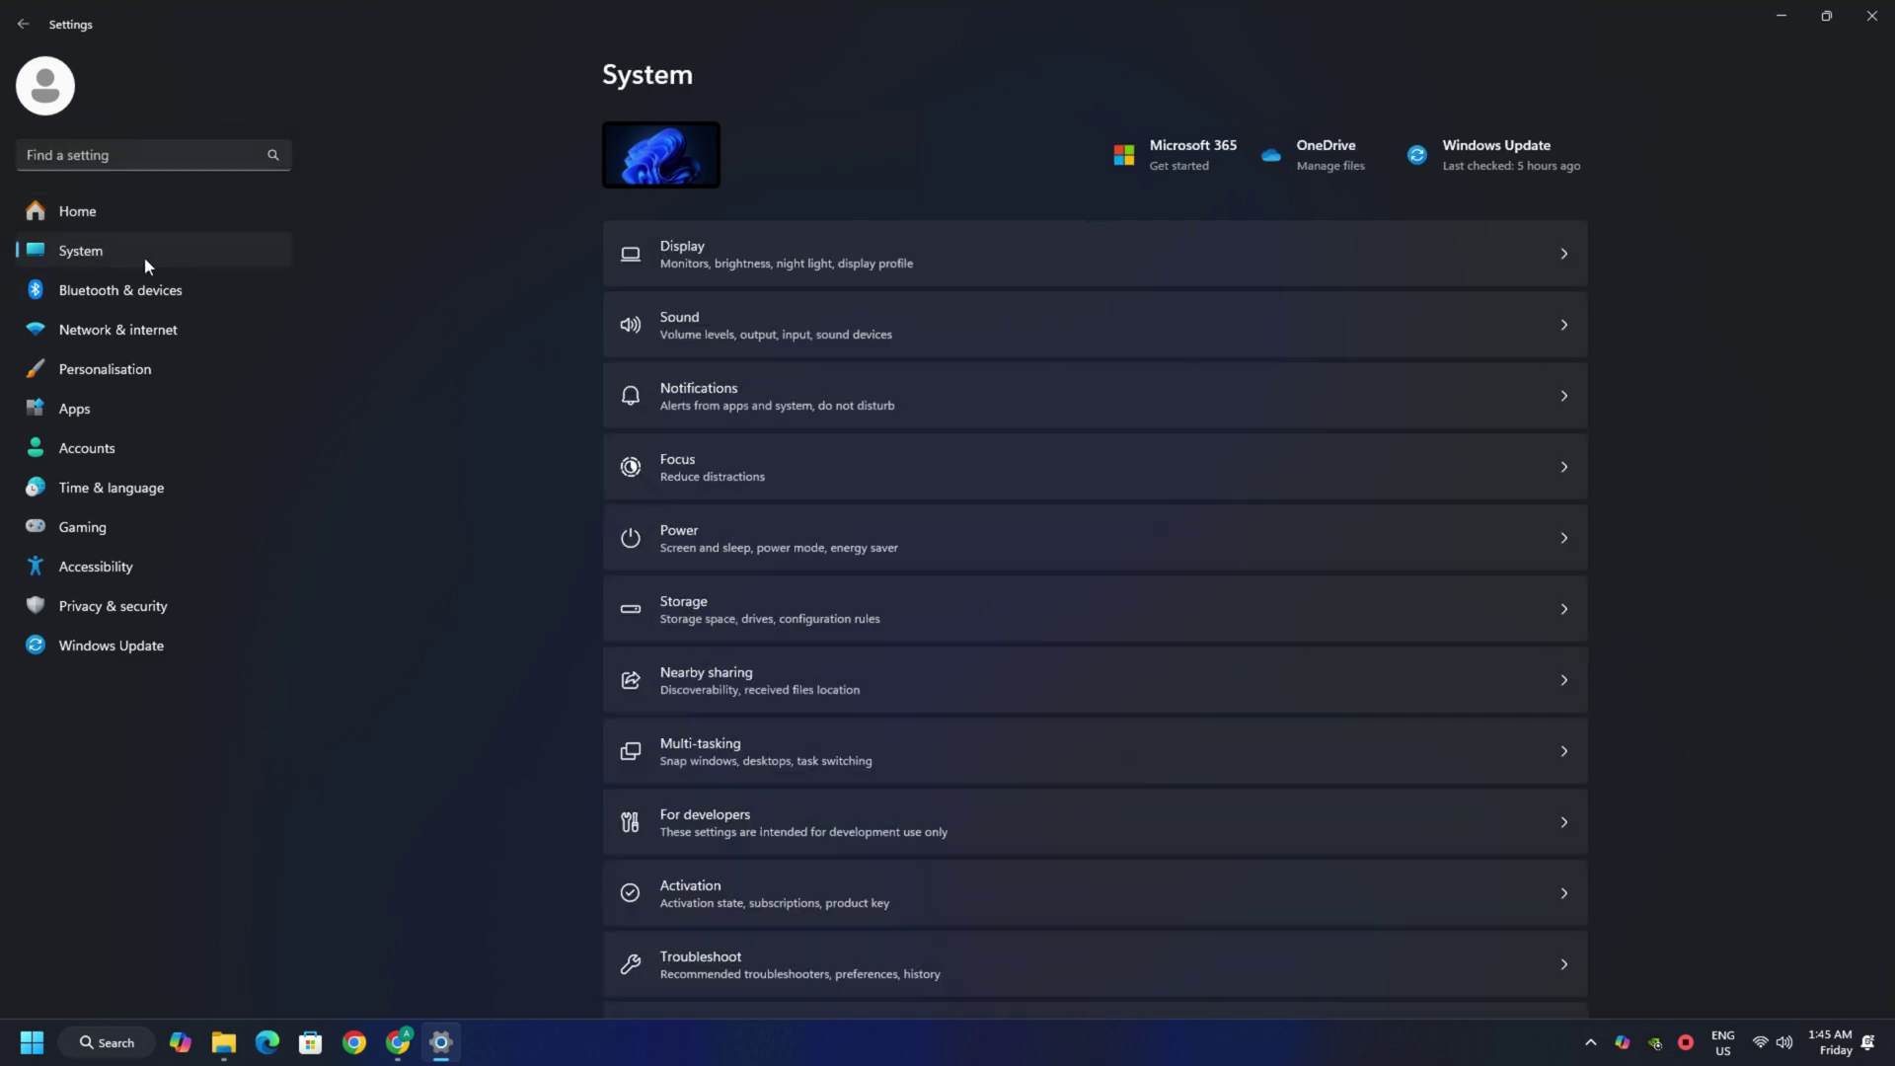
pyautogui.scroll(-5, 665, 545)
pyautogui.click(664, 545)
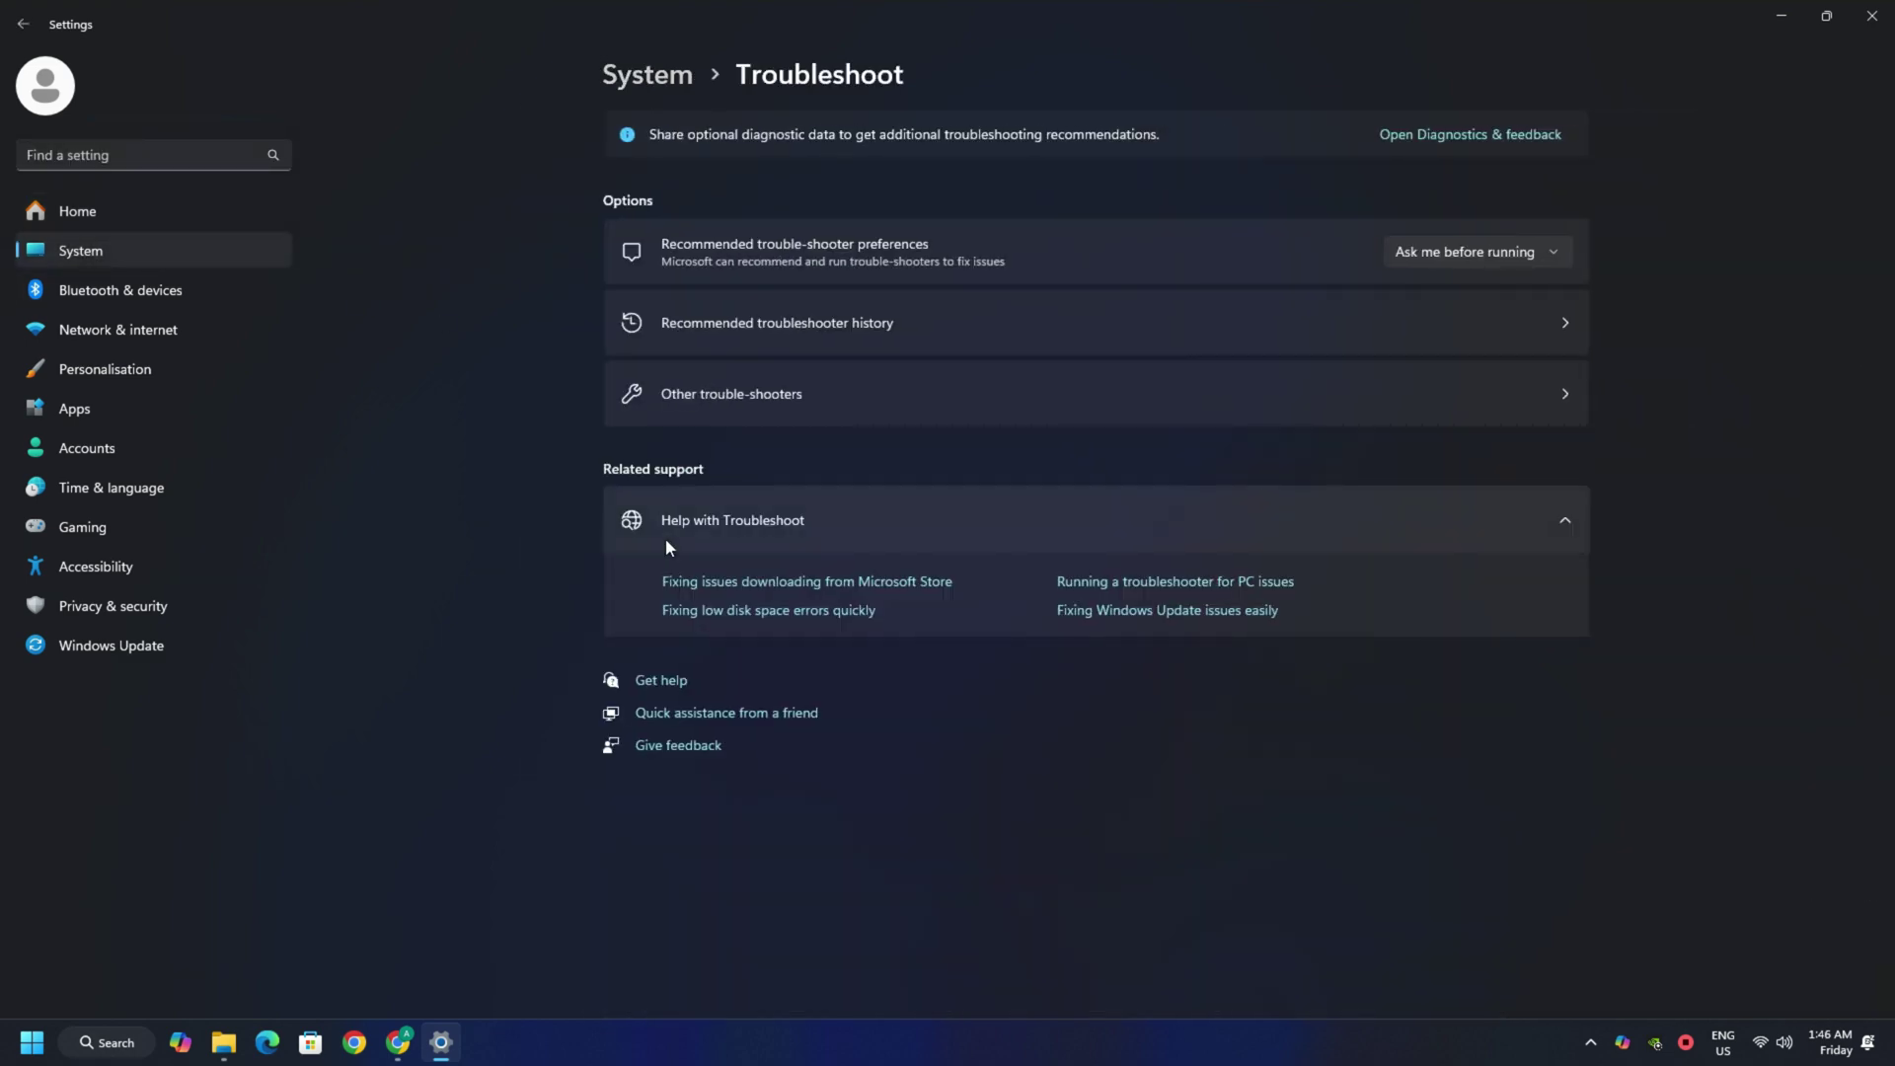
pyautogui.click(865, 406)
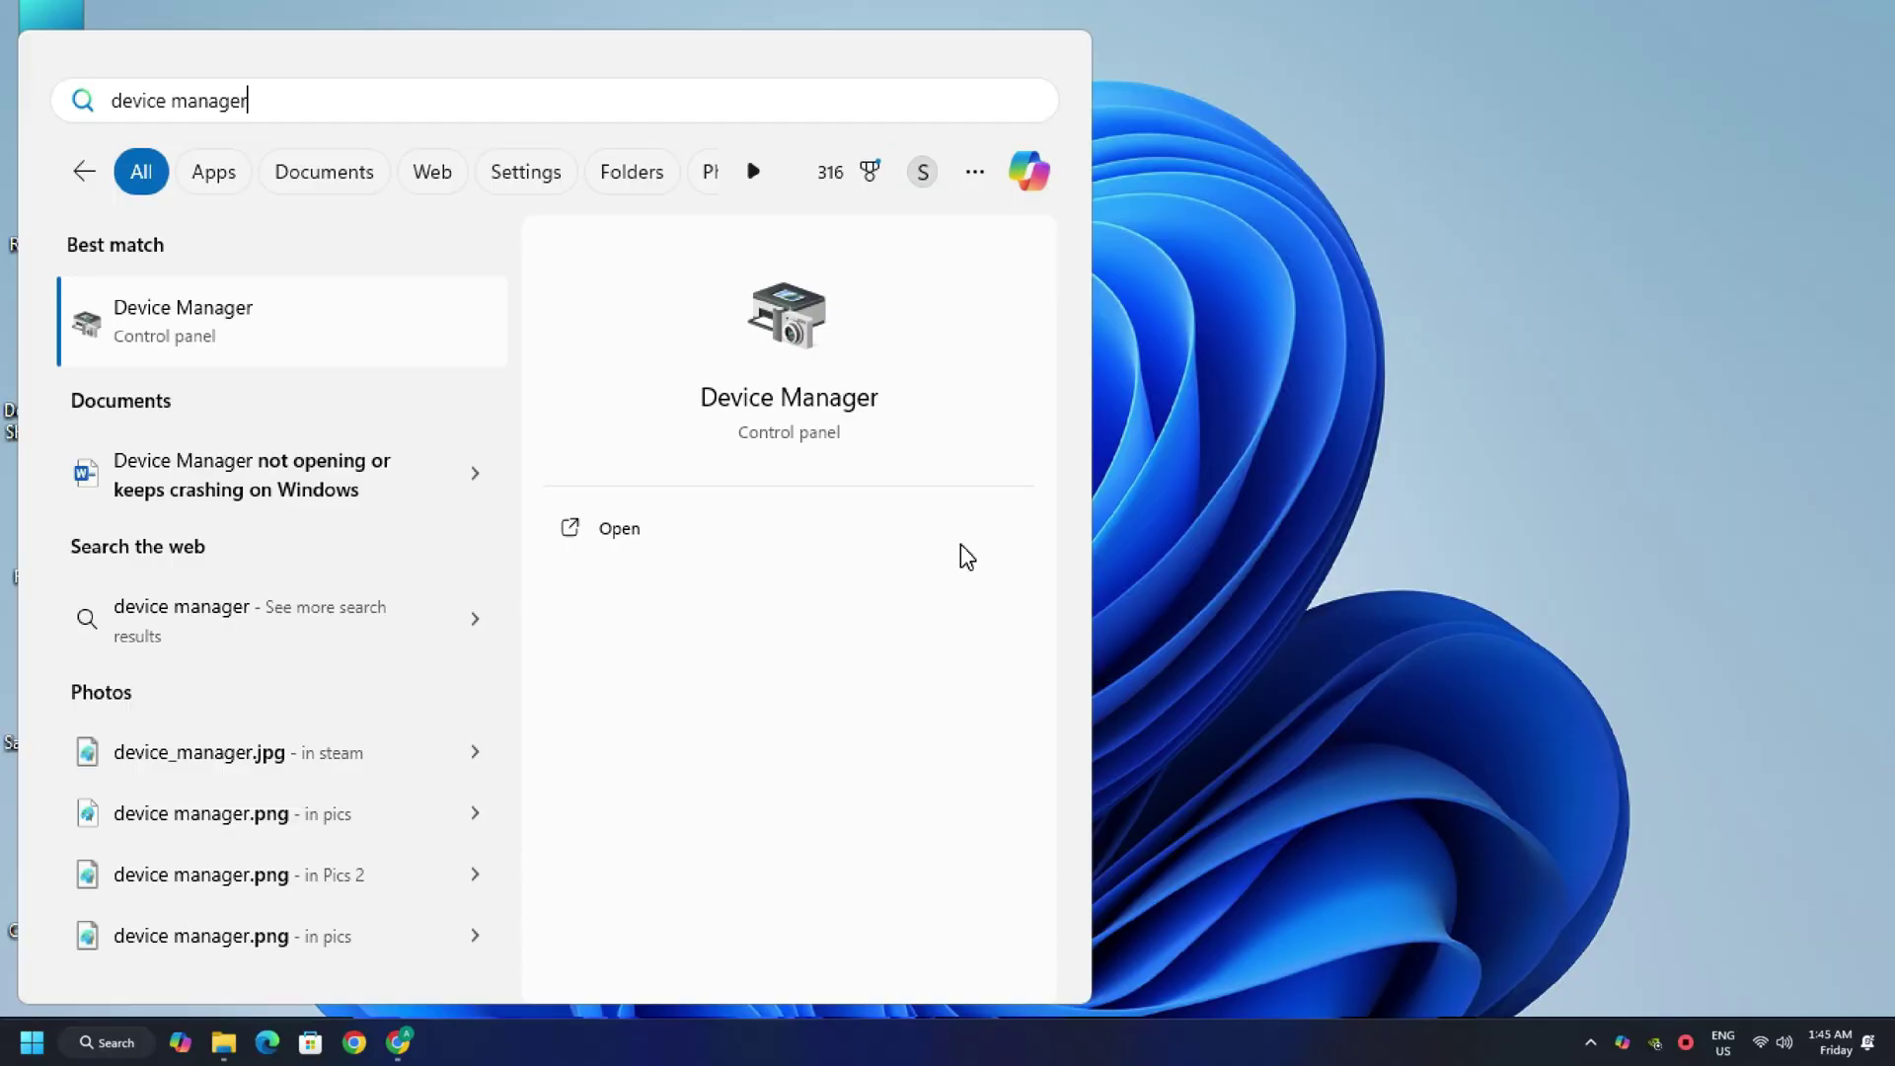
# Uninstall the XiaoMi USB 2.0 Webcam in Device Manager, then show hidden devices.
pyautogui.click(947, 535)
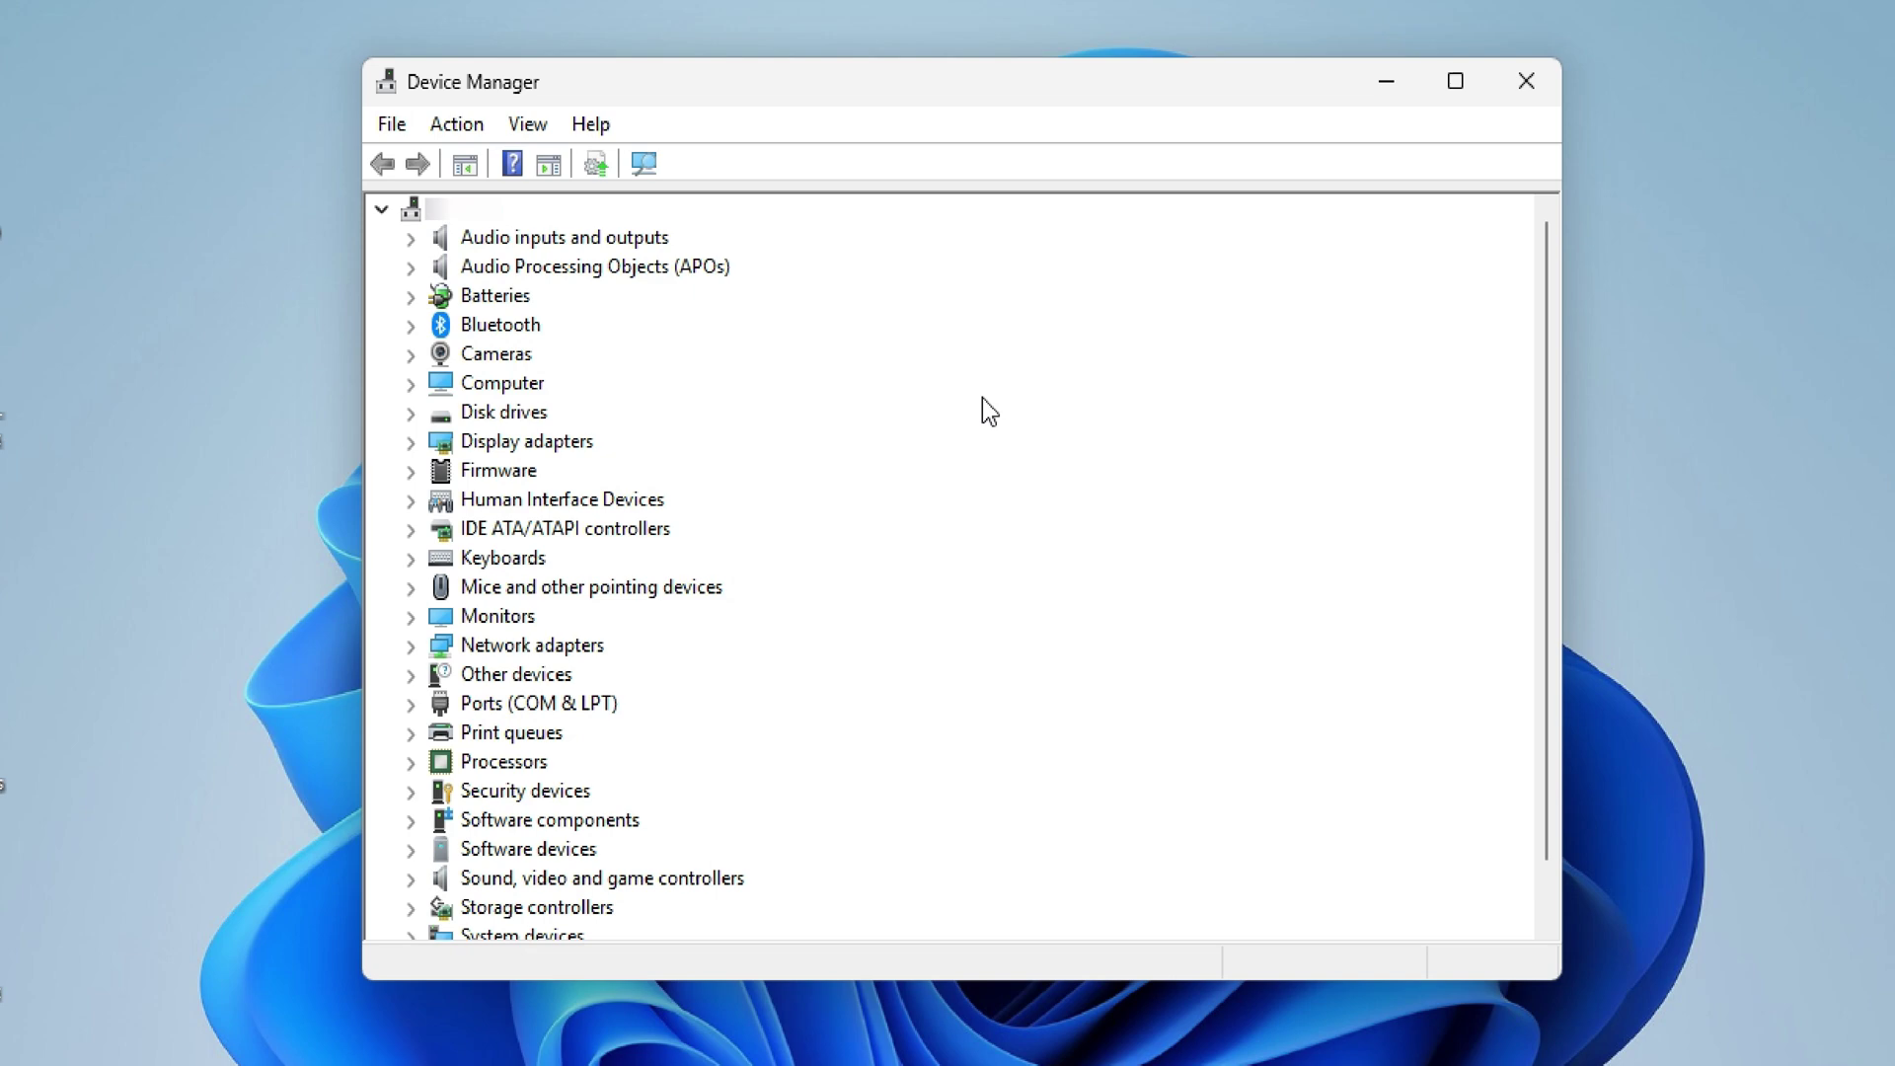
pyautogui.click(412, 355)
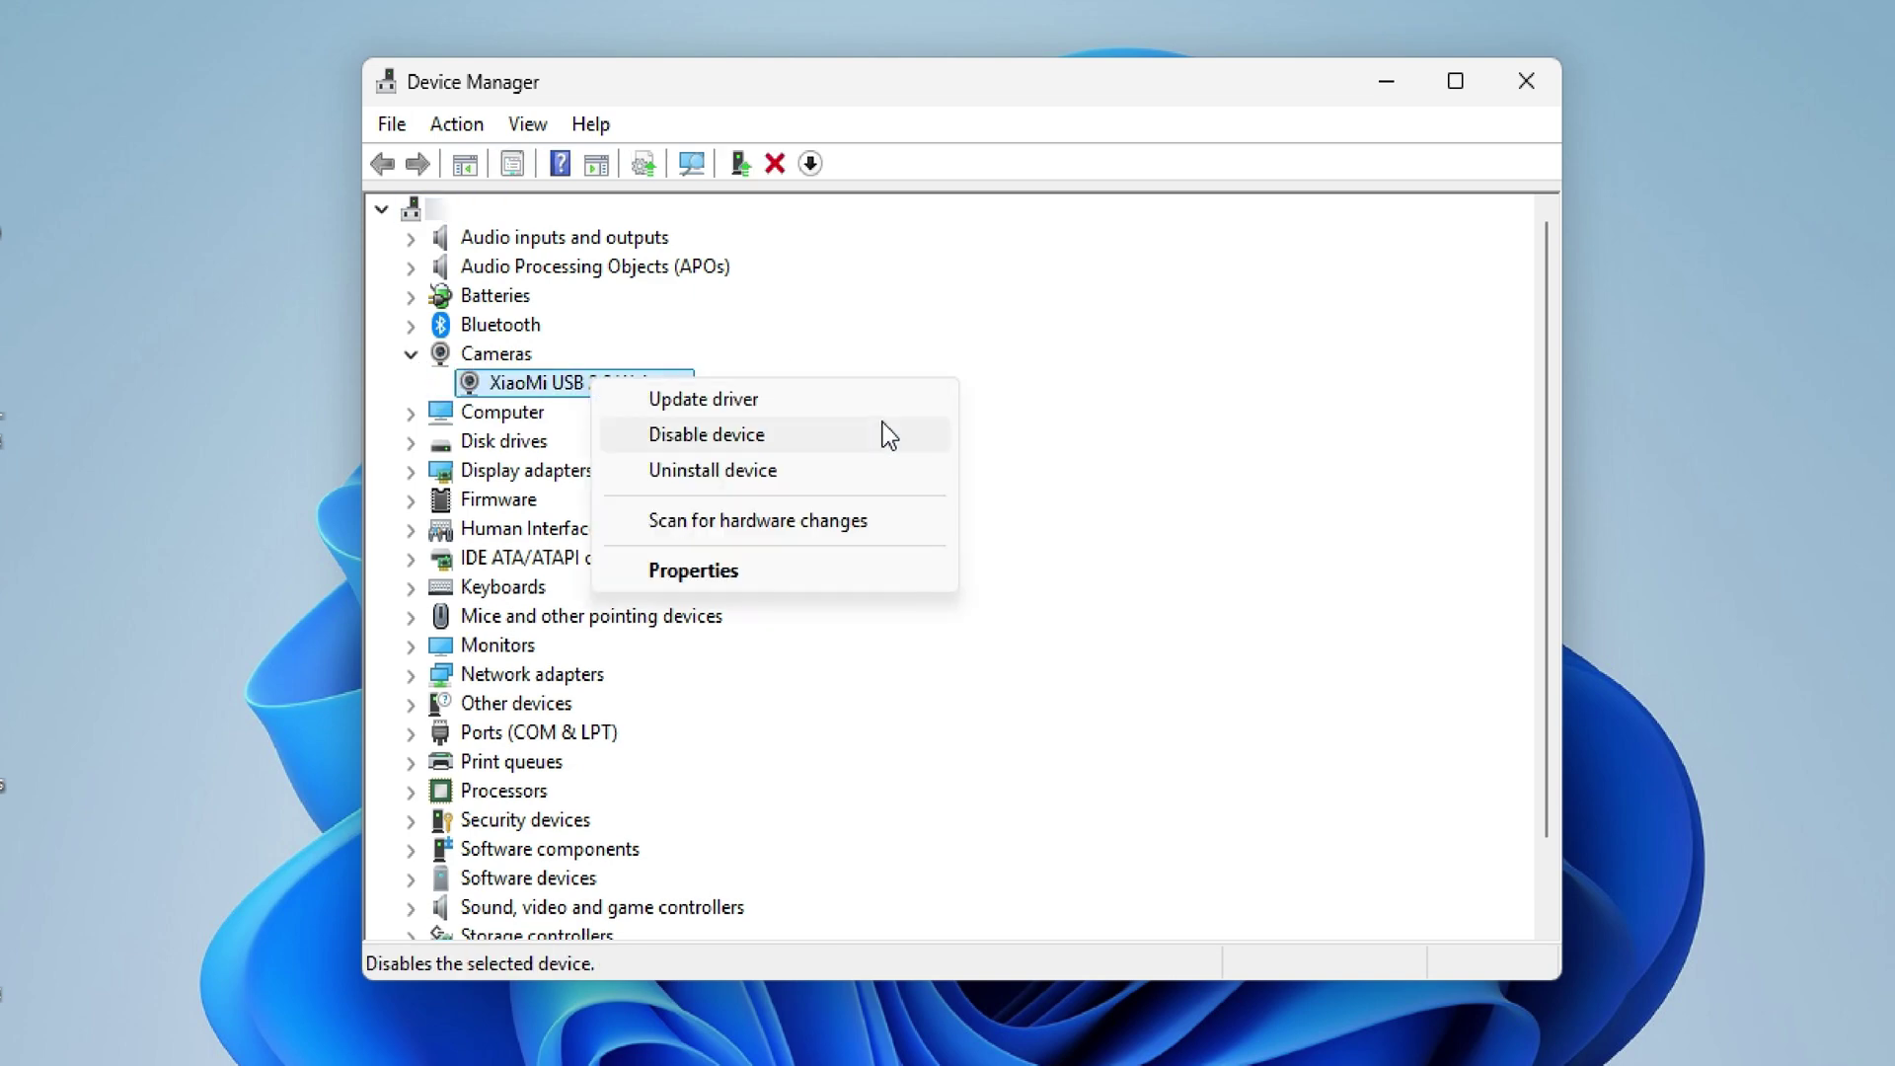
pyautogui.click(866, 469)
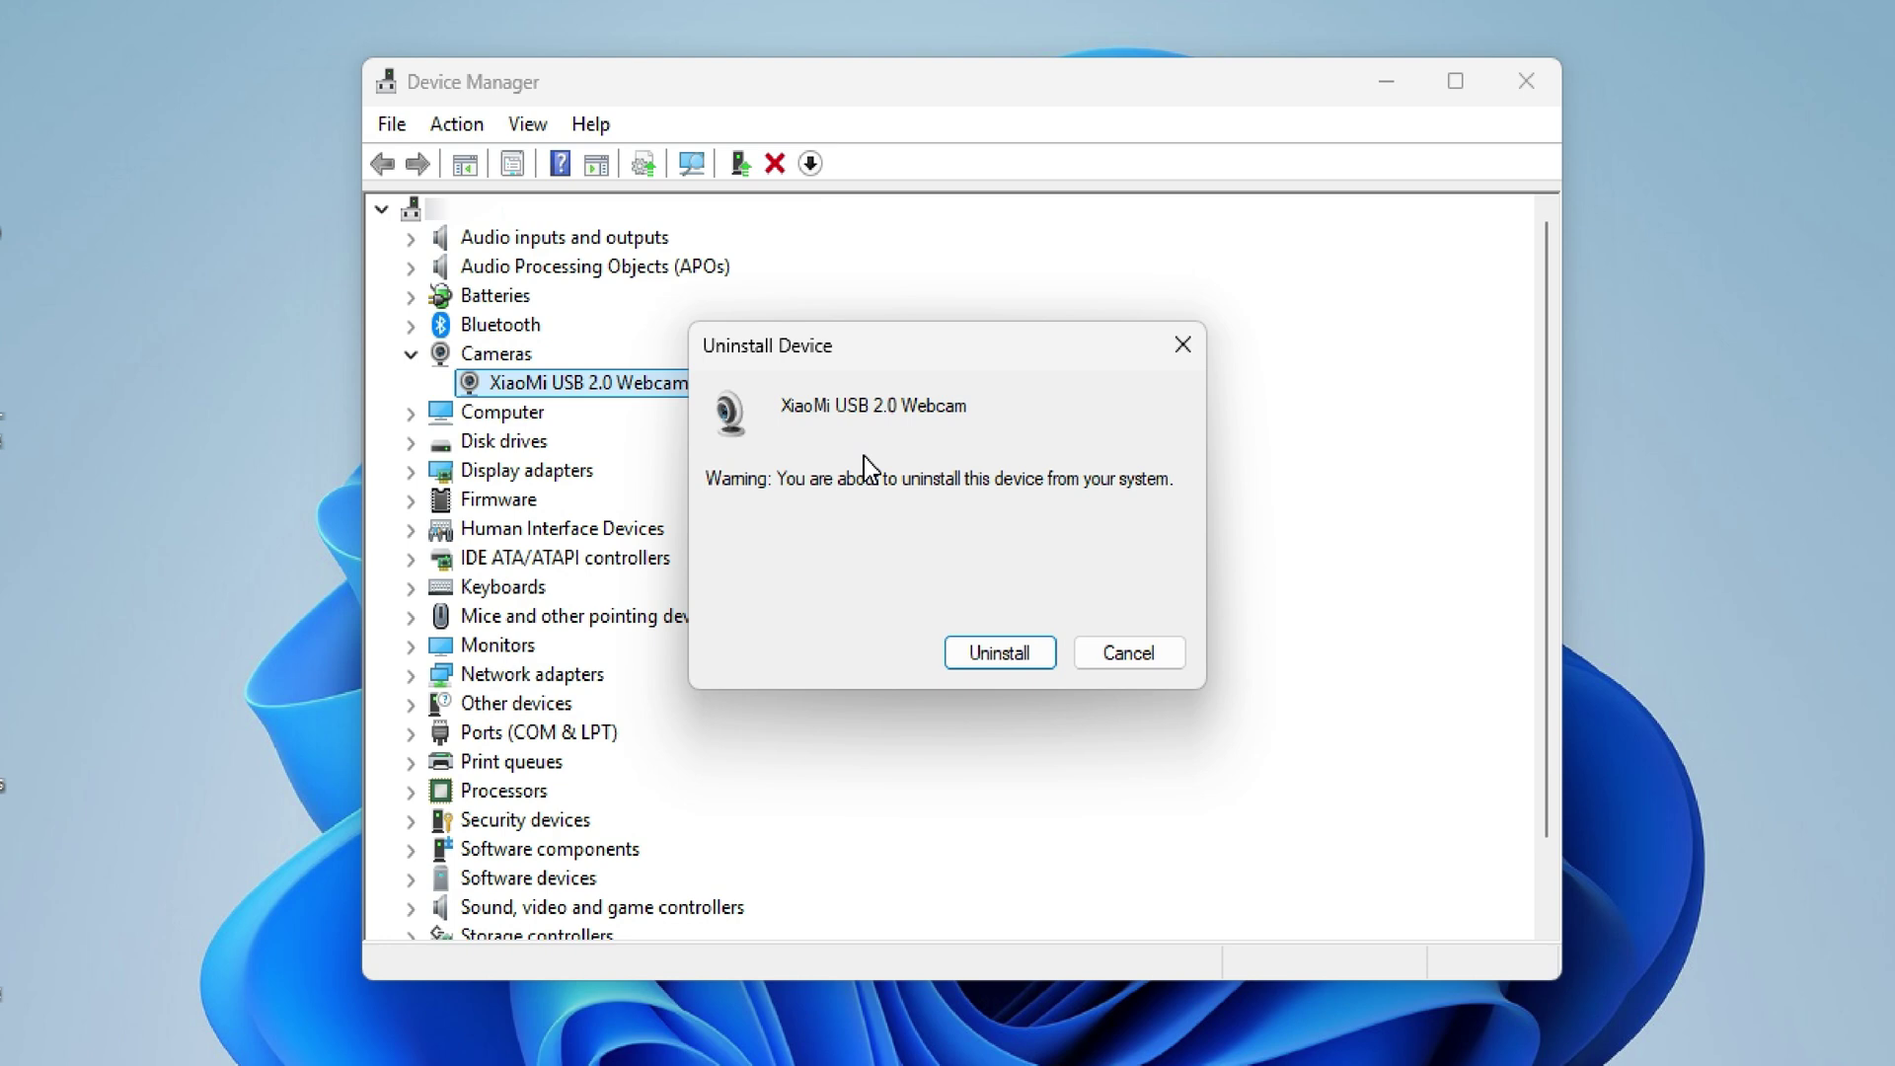
pyautogui.click(998, 653)
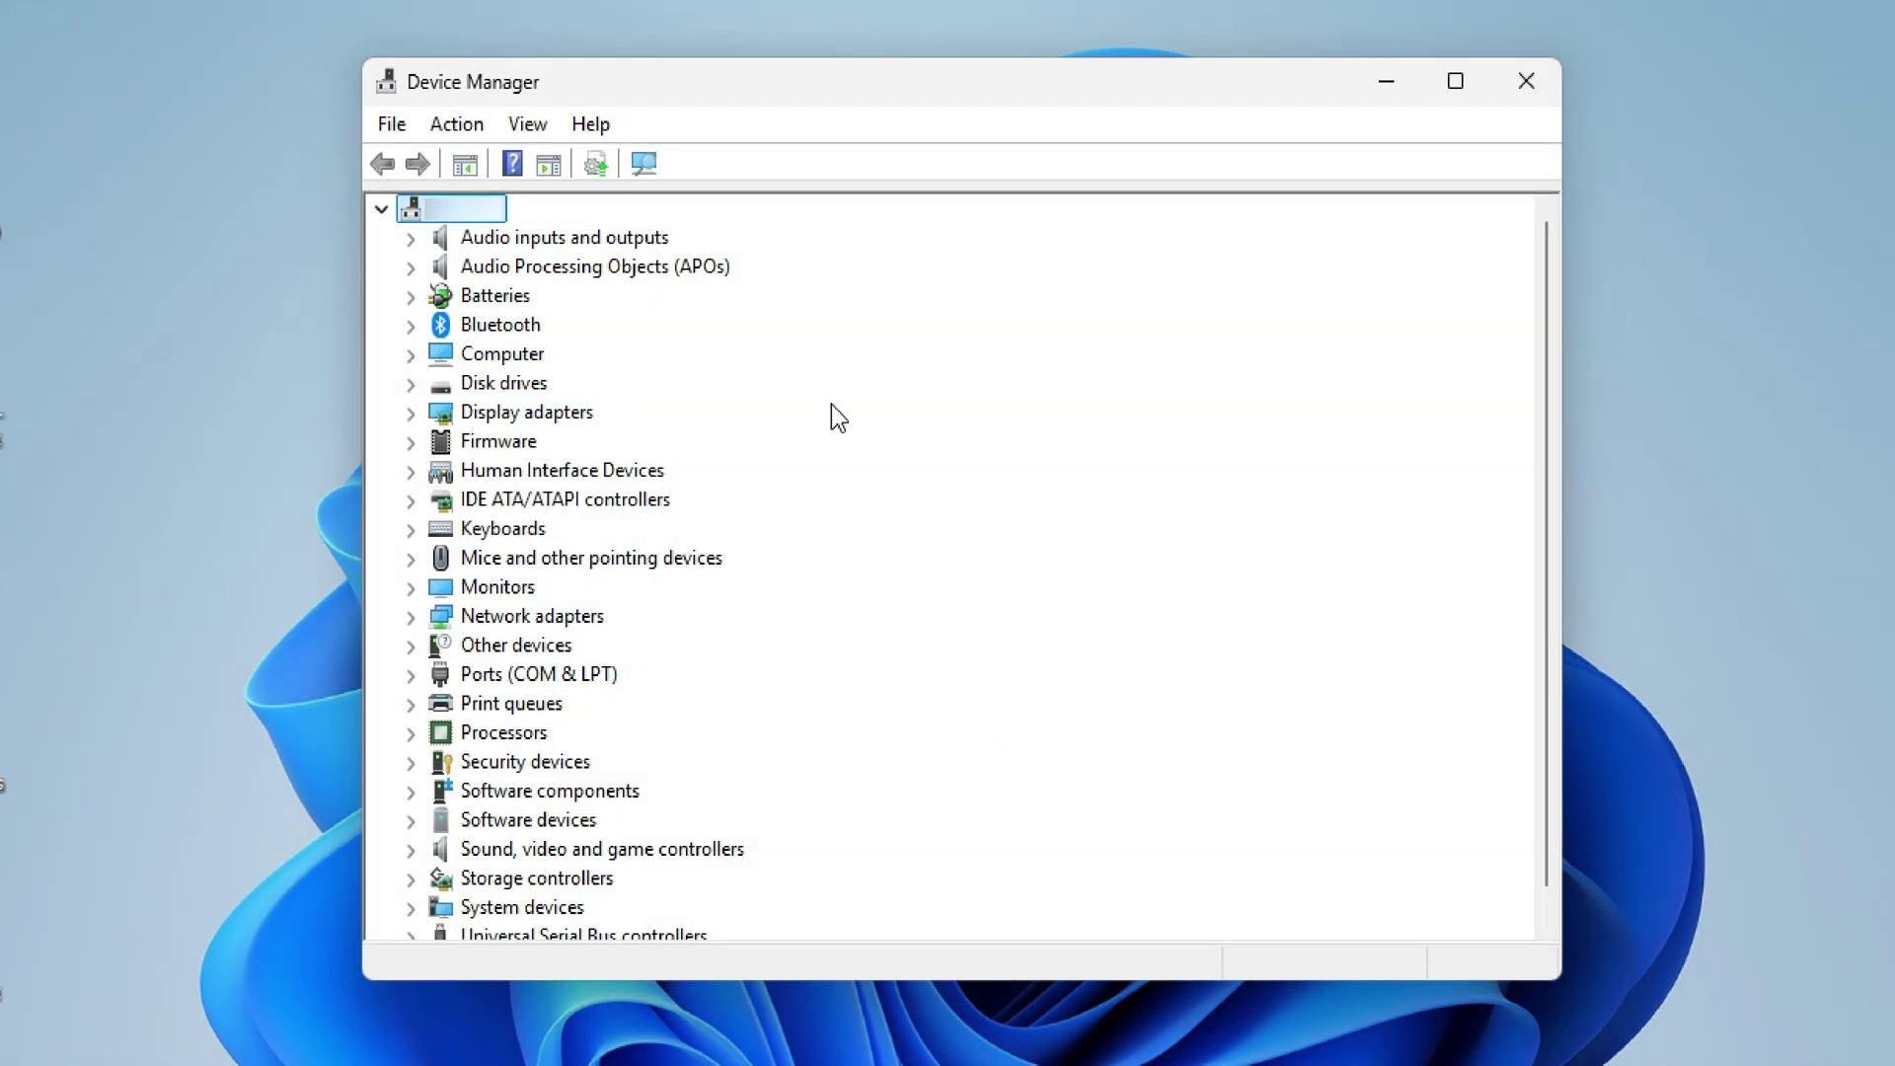
pyautogui.click(534, 127)
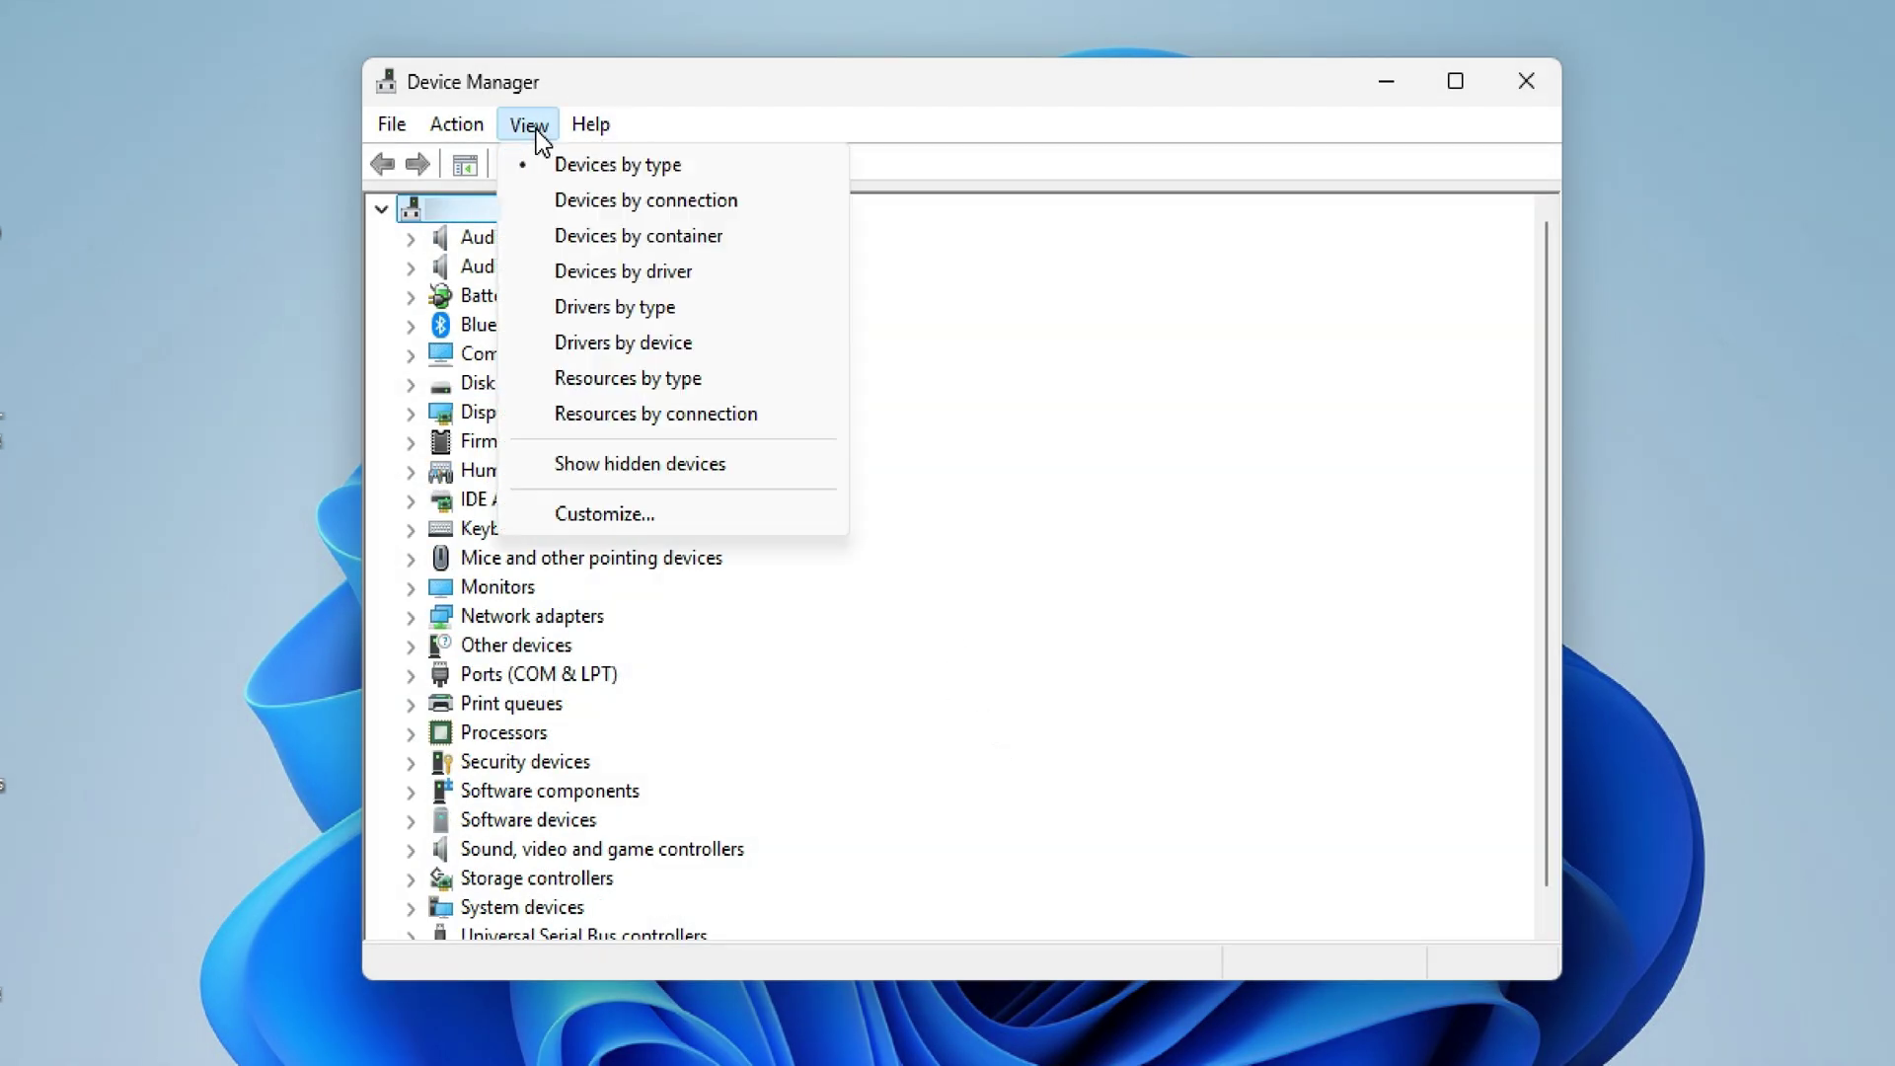
pyautogui.click(660, 472)
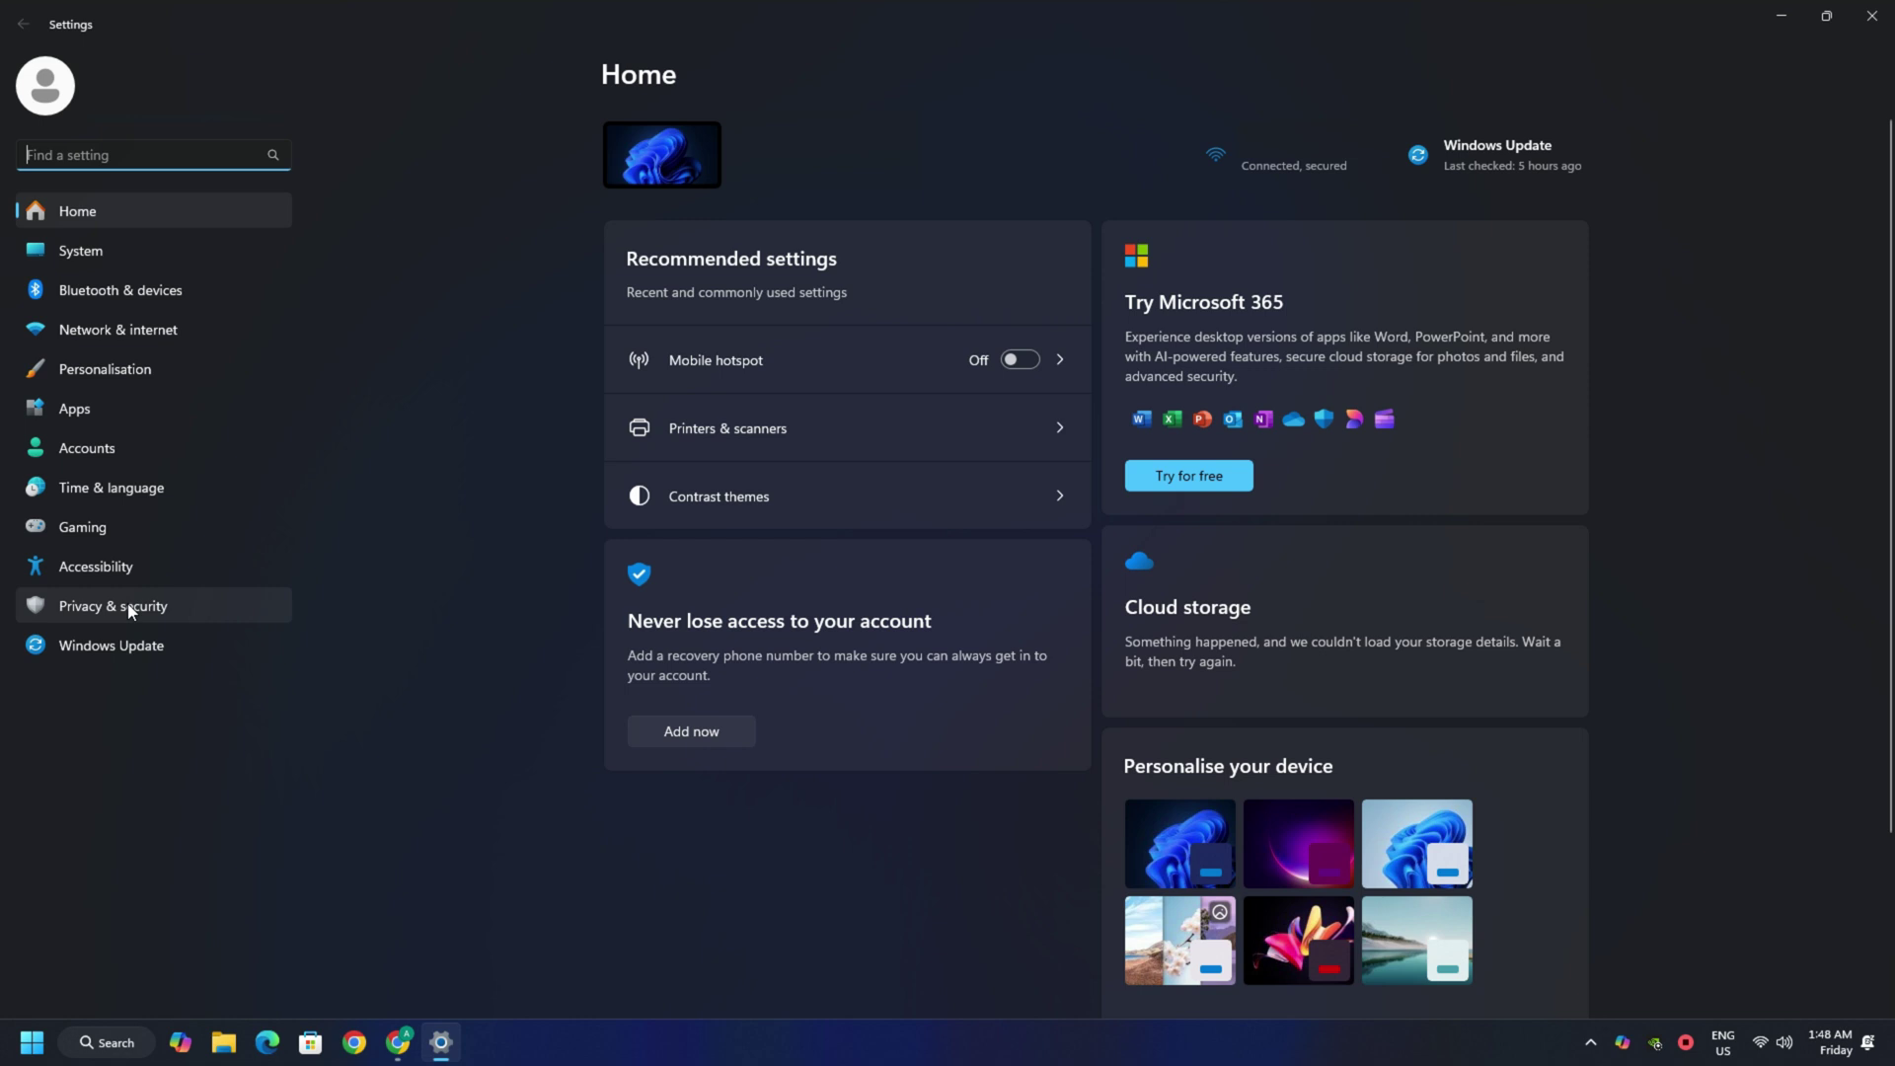
# Turn on Camera access under Privacy & security > Camera and expand the per-app camera permissions.
pyautogui.click(128, 605)
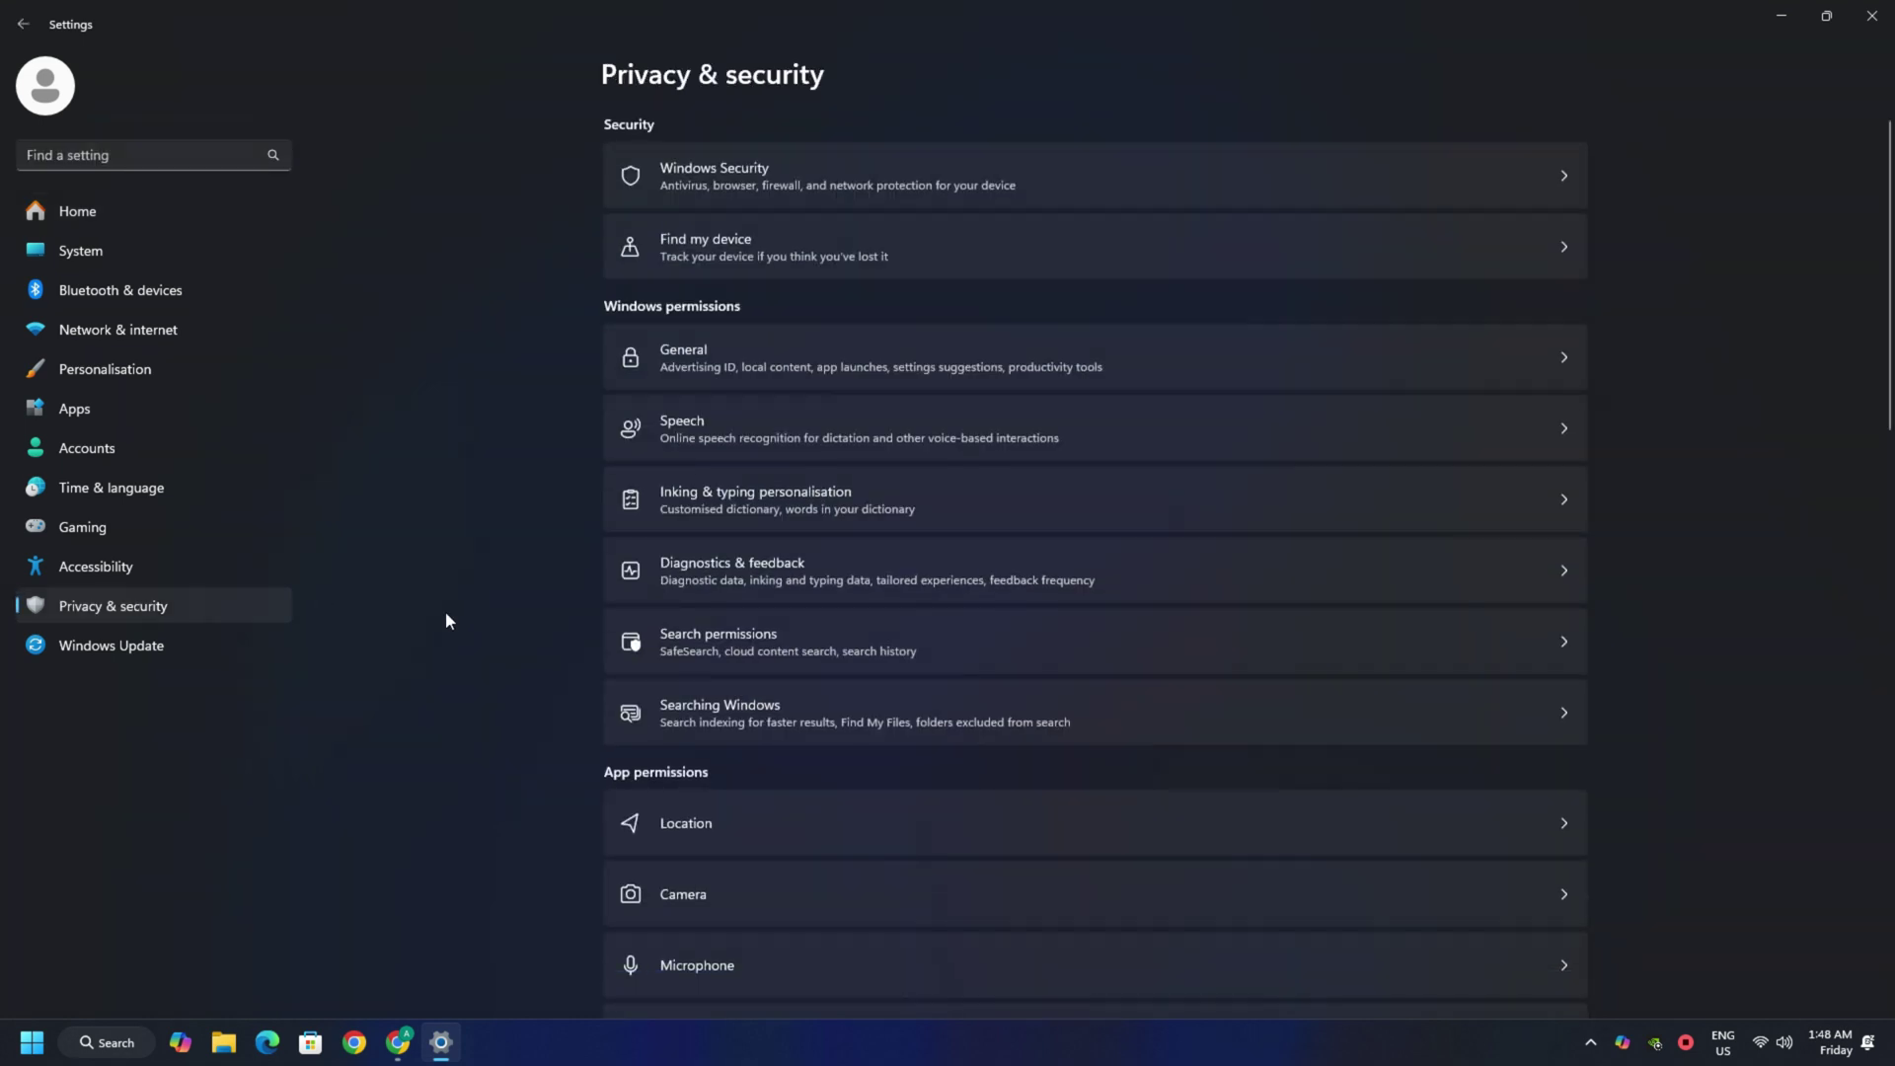
pyautogui.scroll(-5, 446, 611)
pyautogui.click(1037, 622)
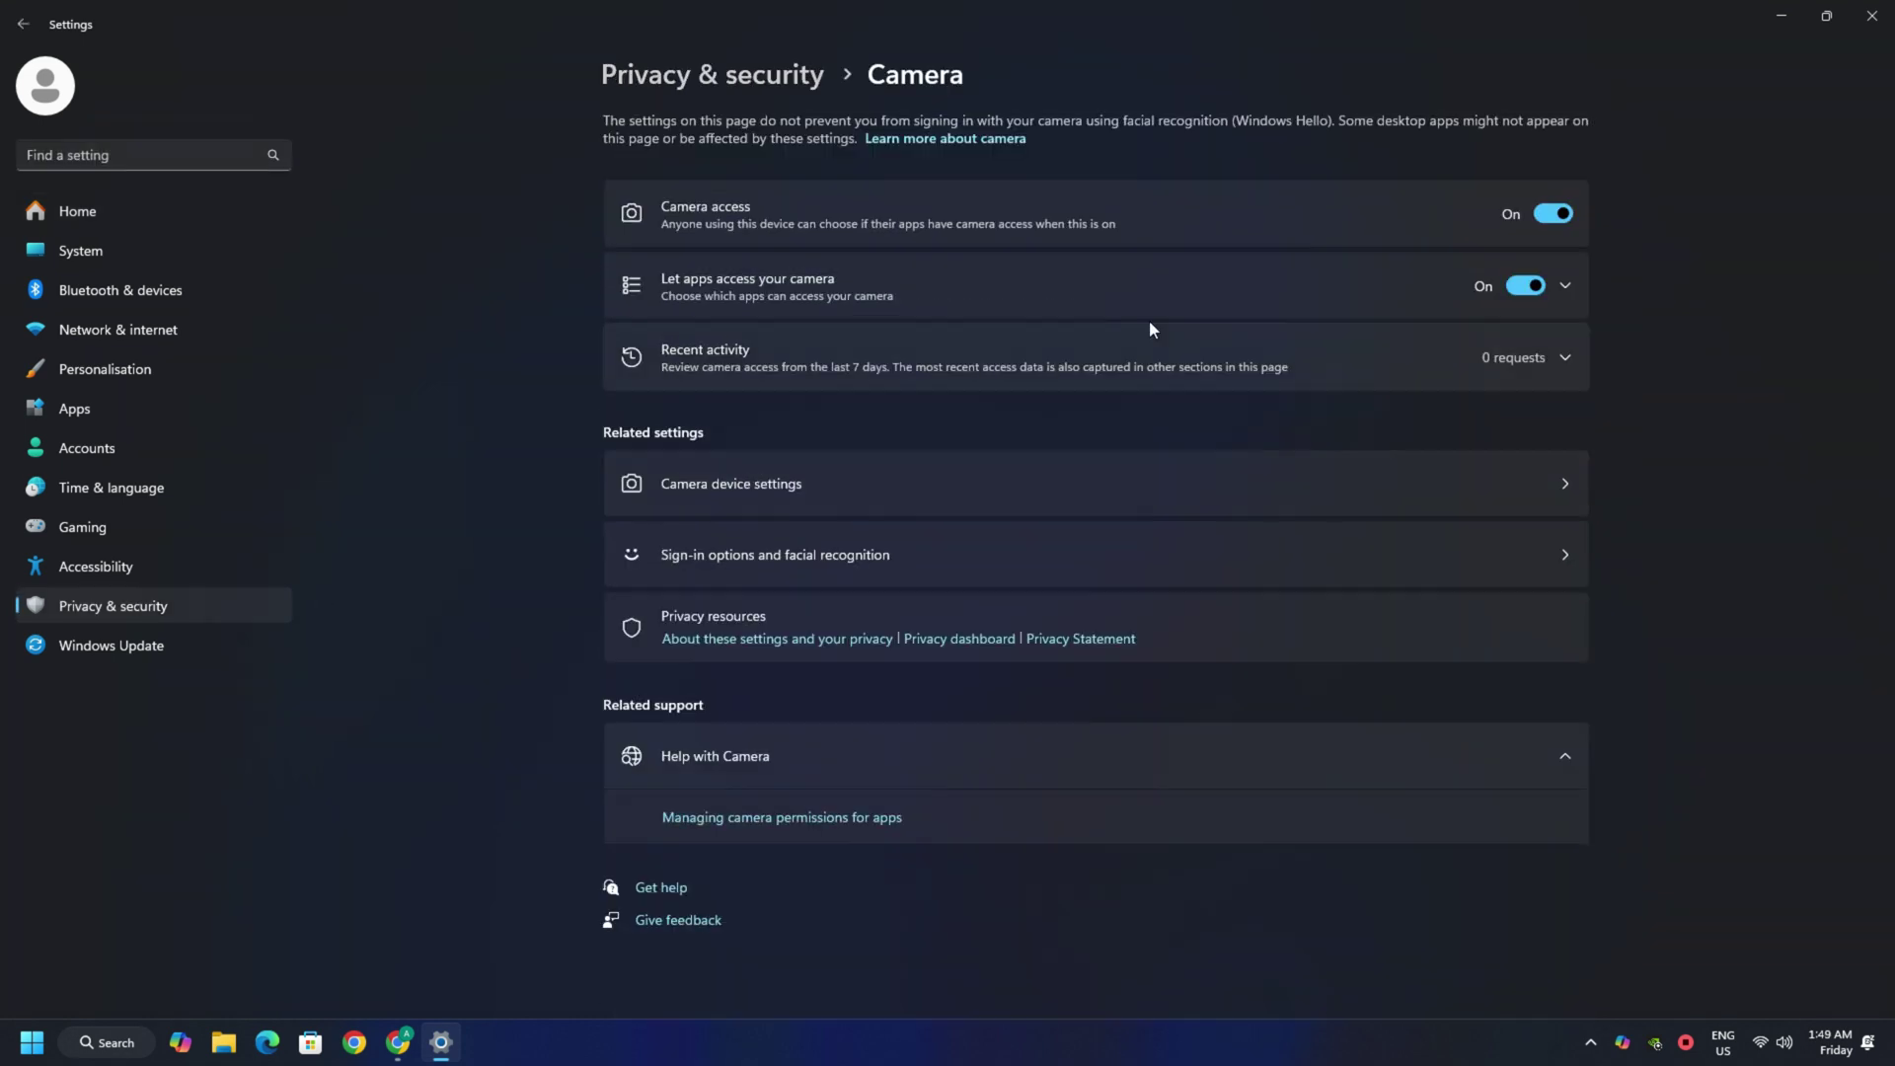
pyautogui.click(1543, 214)
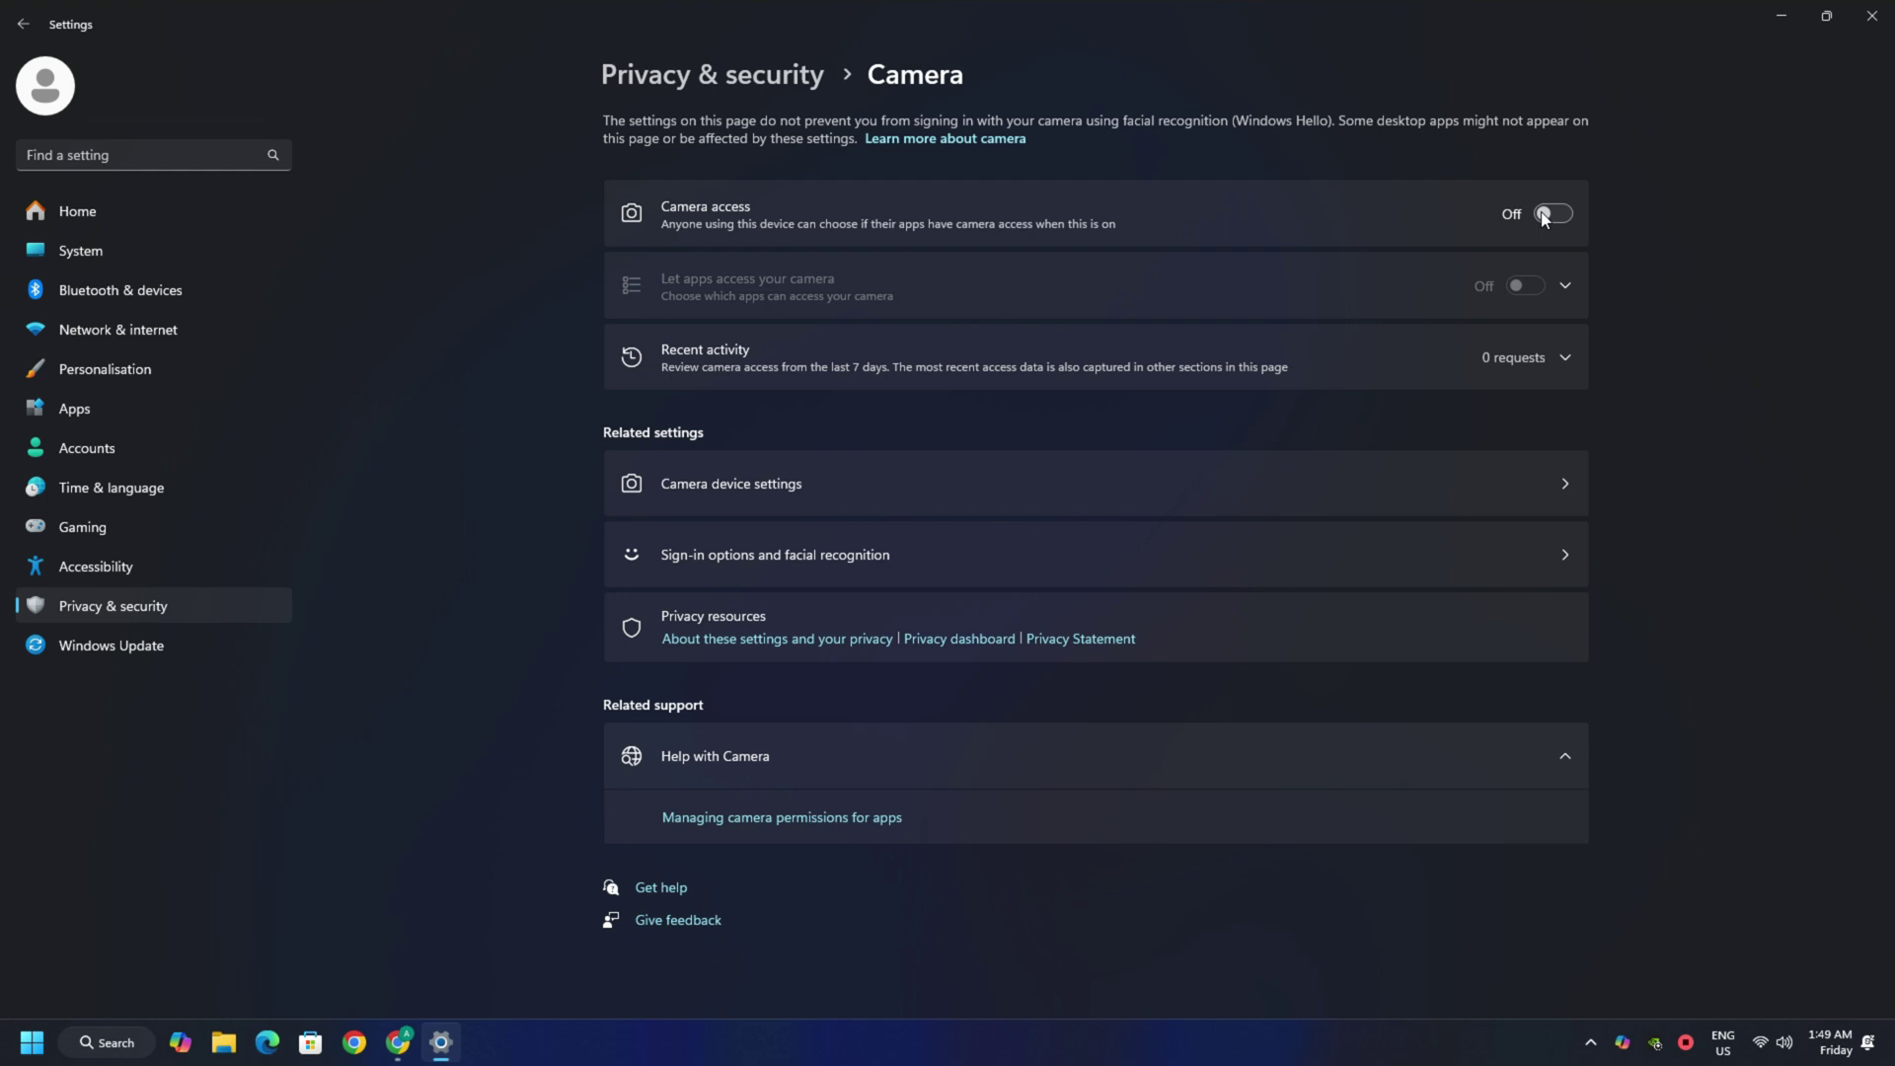
pyautogui.click(1289, 292)
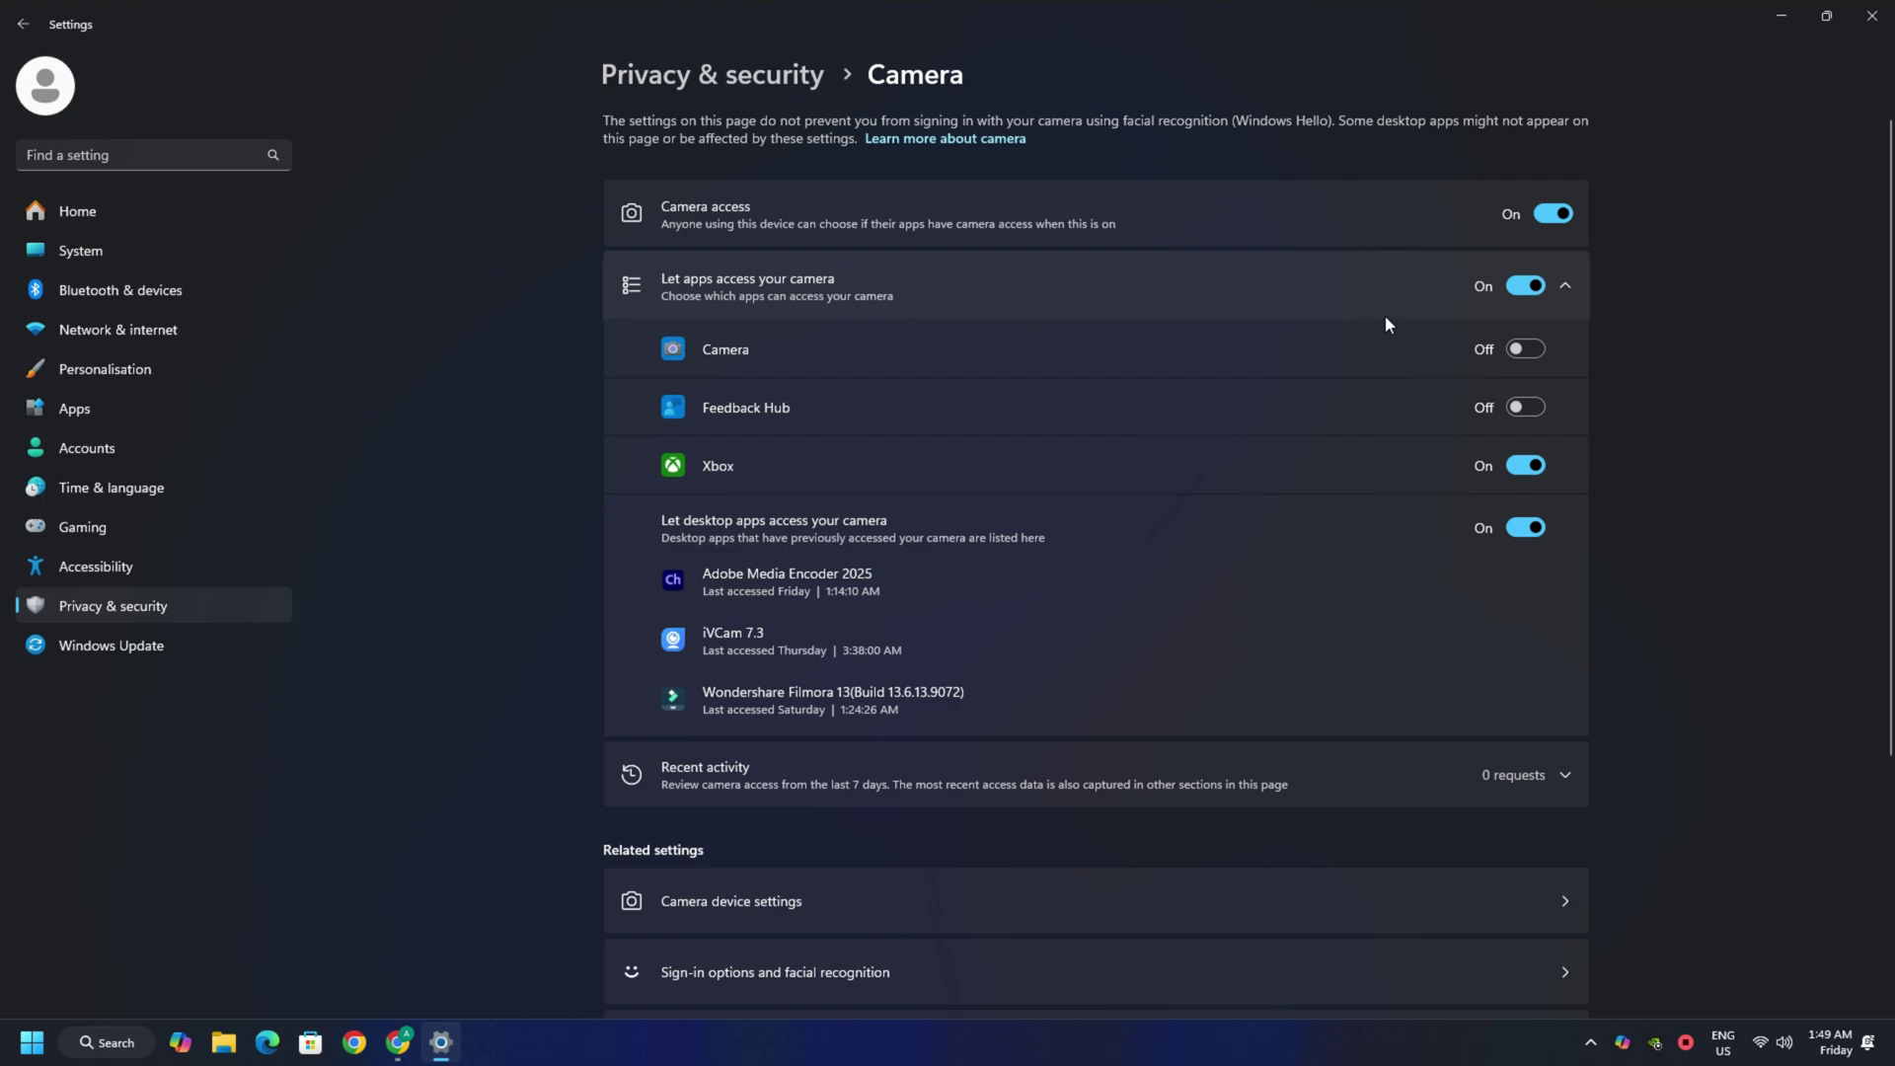
pyautogui.click(1521, 348)
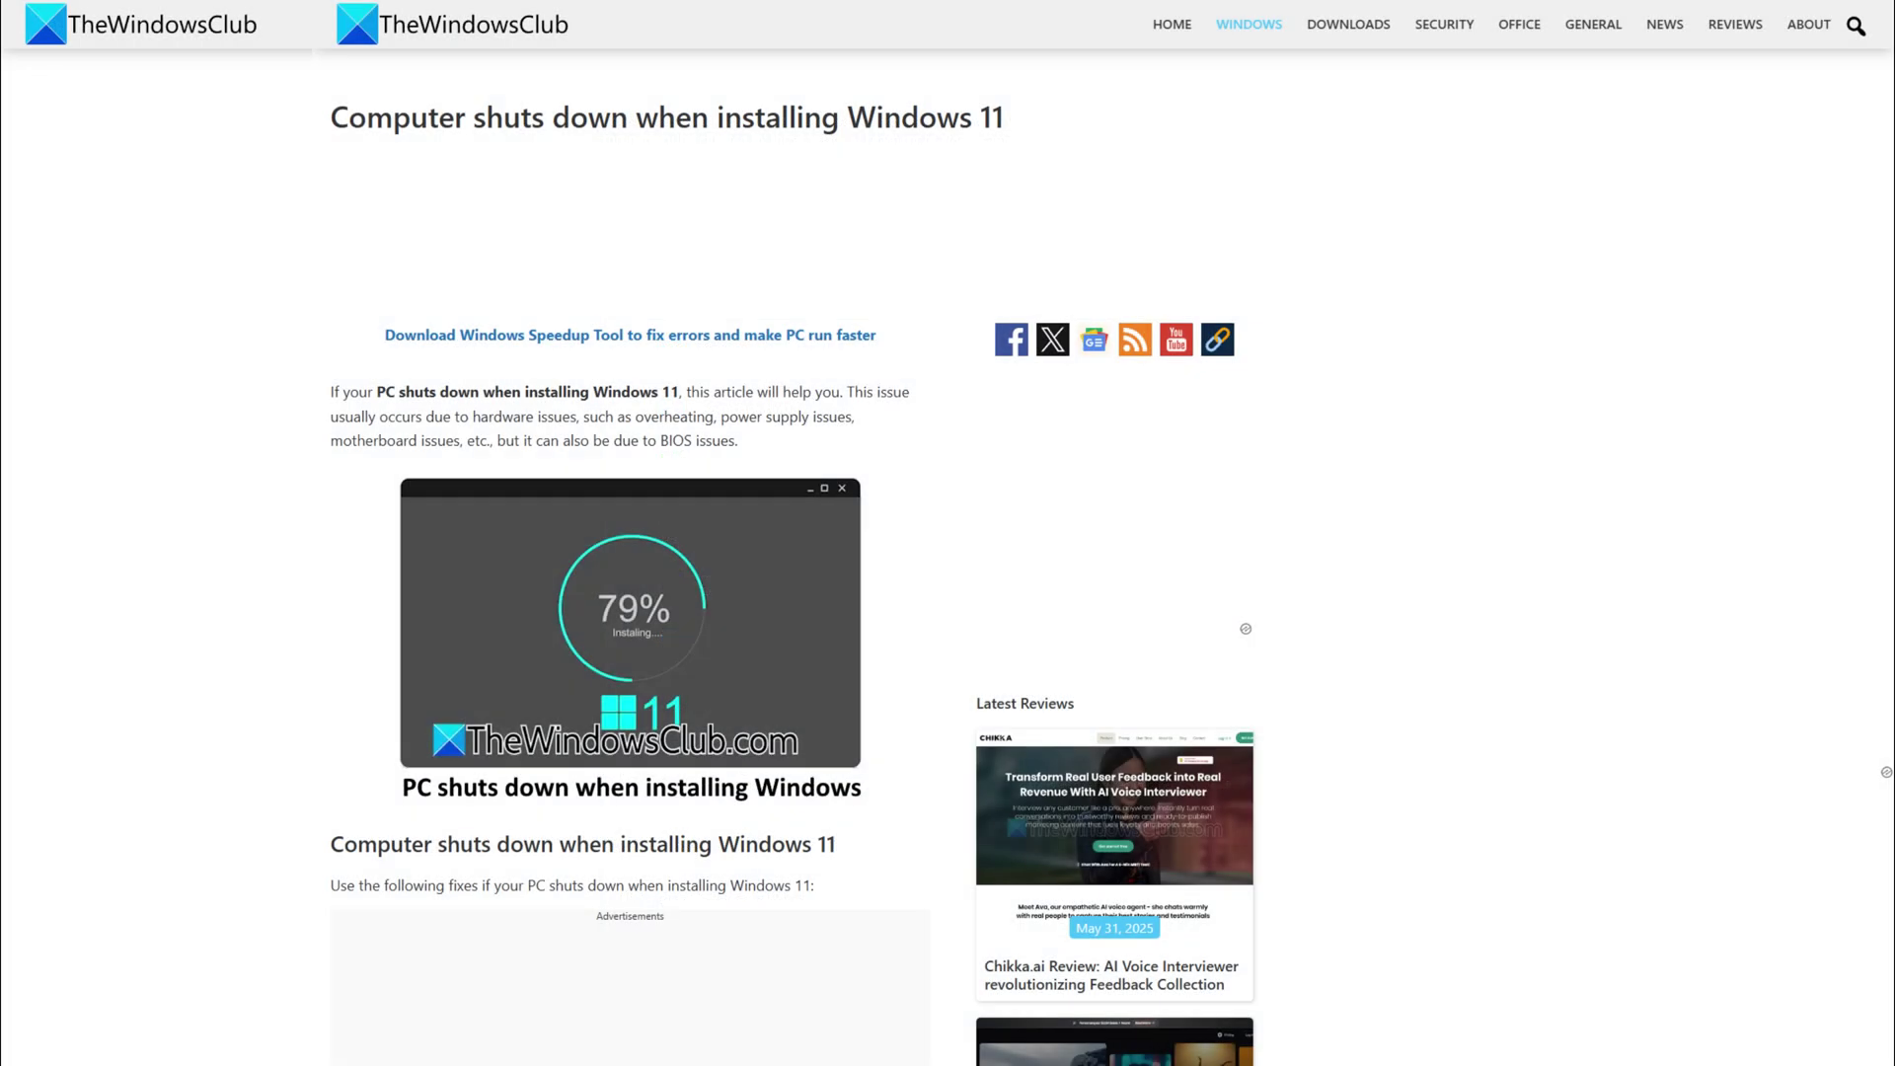